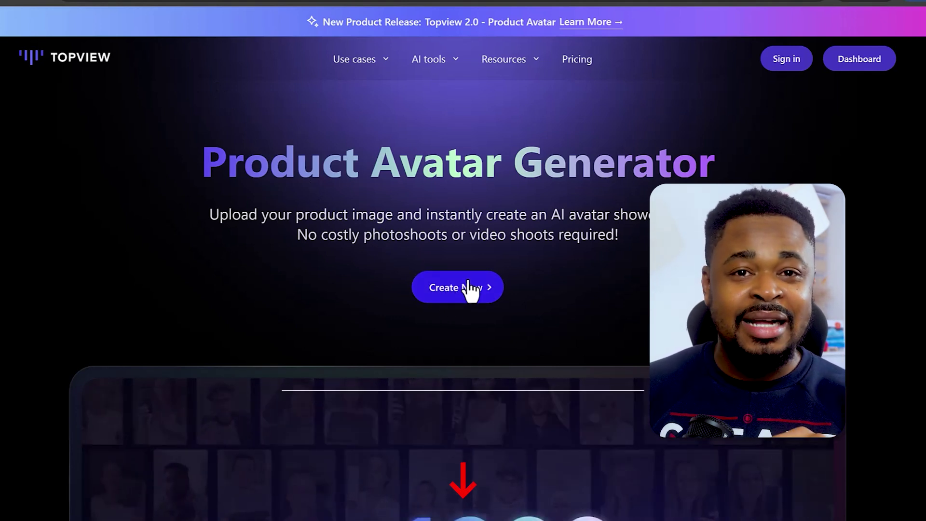
Go from the landing page to the TopView dashboard and browse the AI Creation Tools carousel.
click(466, 290)
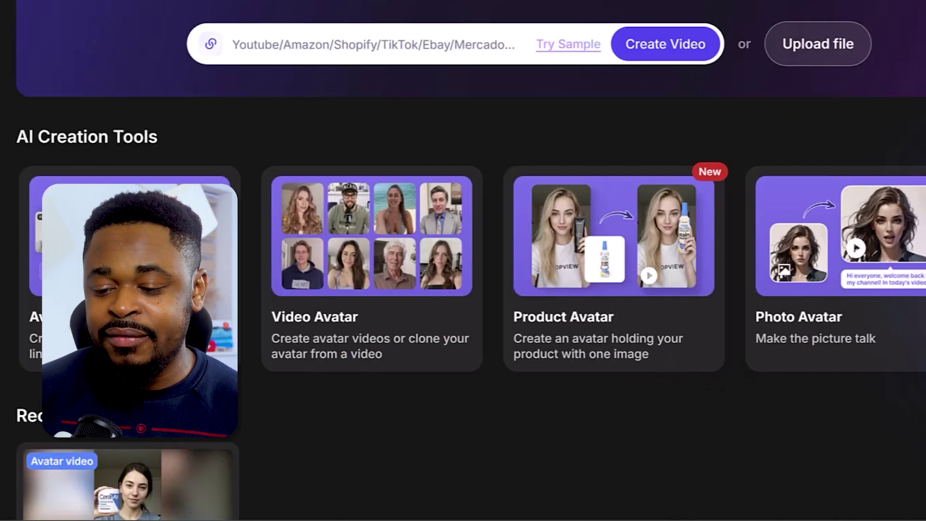
click(826, 264)
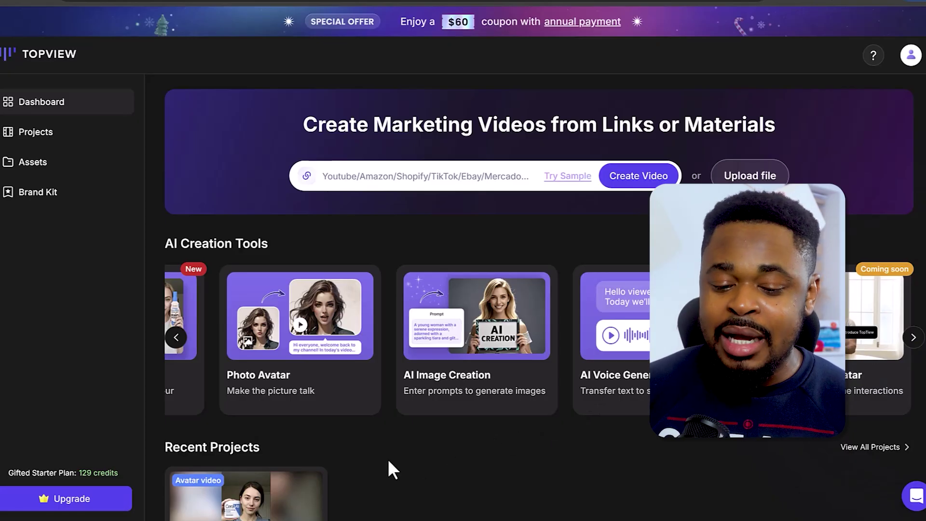
Open Product Avatar and browse the avatar gestures, keeping the first woman-holding-phone avatar.
click(177, 339)
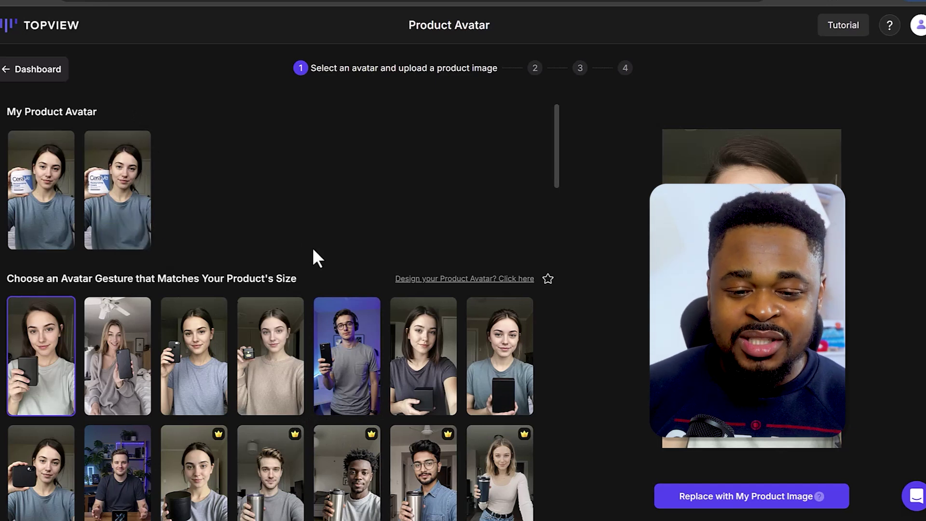
scroll(312, 247, down, 5)
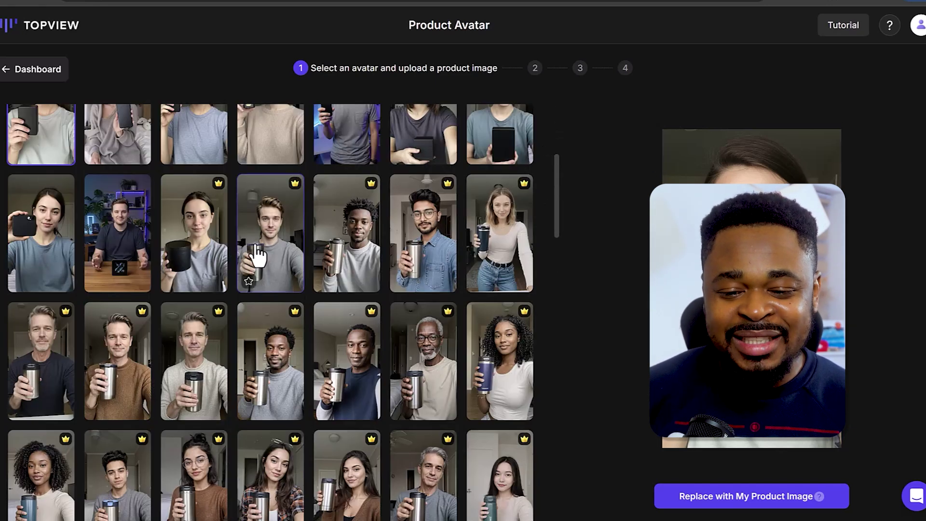
scroll(123, 263, down, 3)
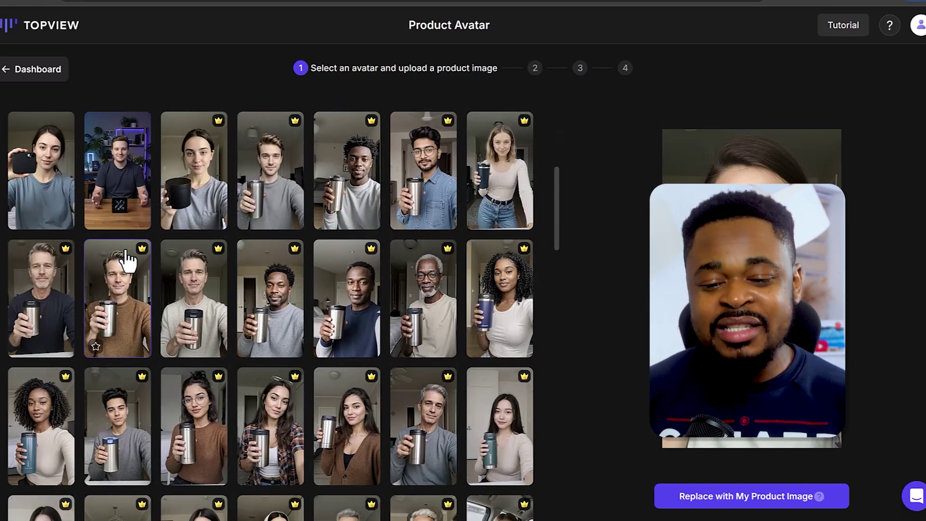
scroll(140, 263, down, 3)
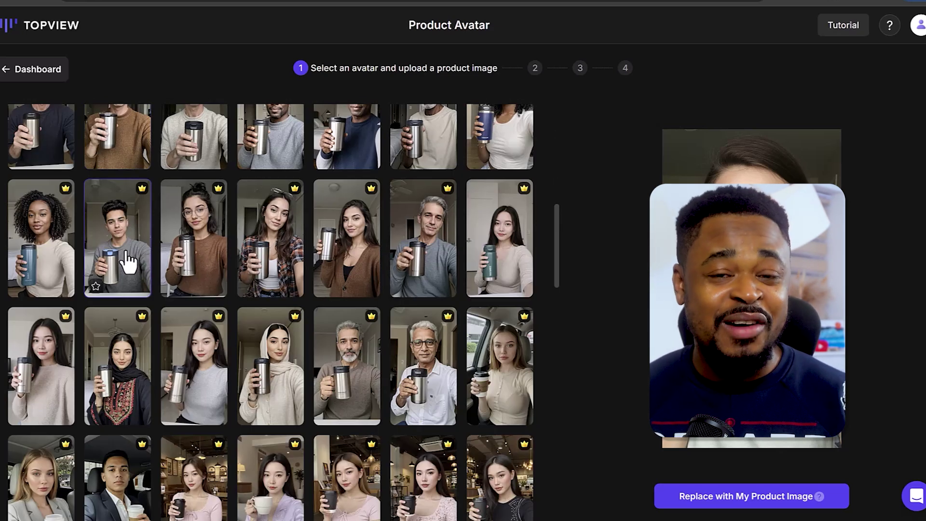
scroll(136, 268, down, 7)
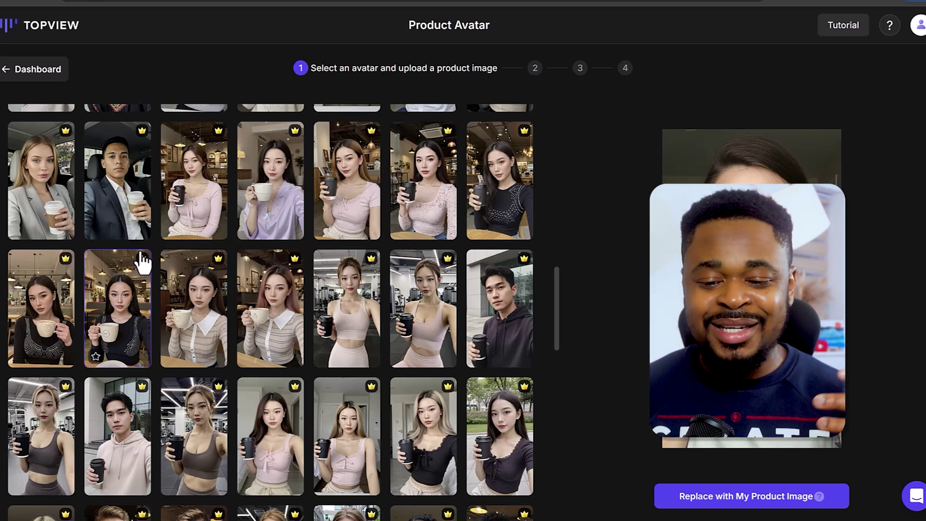
scroll(142, 263, down, 5)
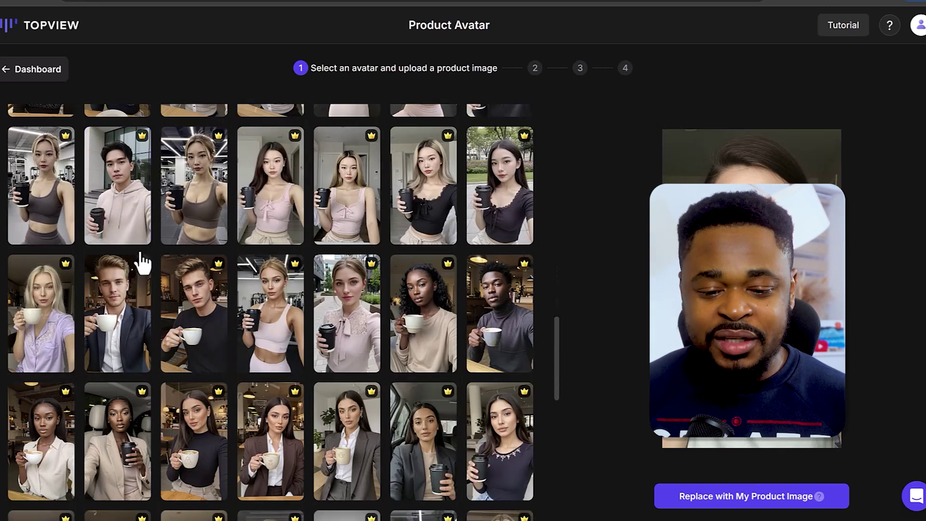
scroll(141, 254, down, 3)
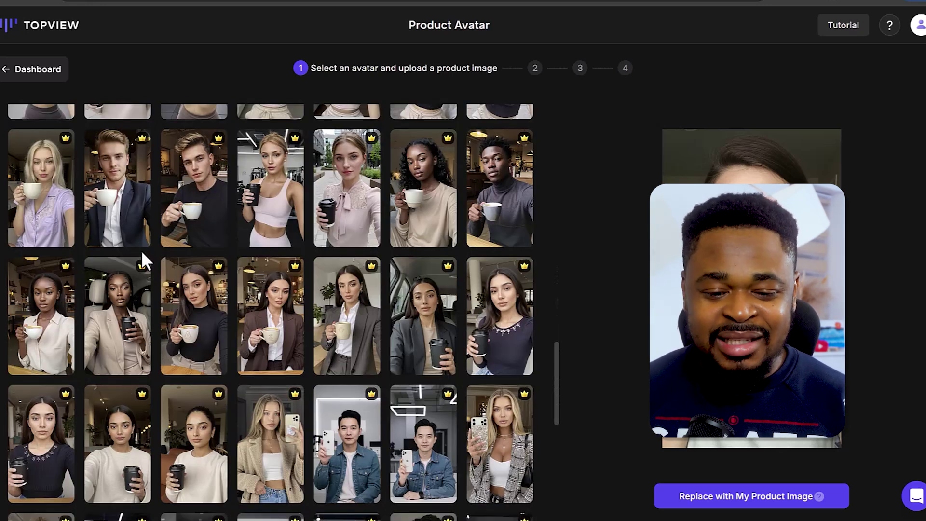
scroll(145, 263, down, 4)
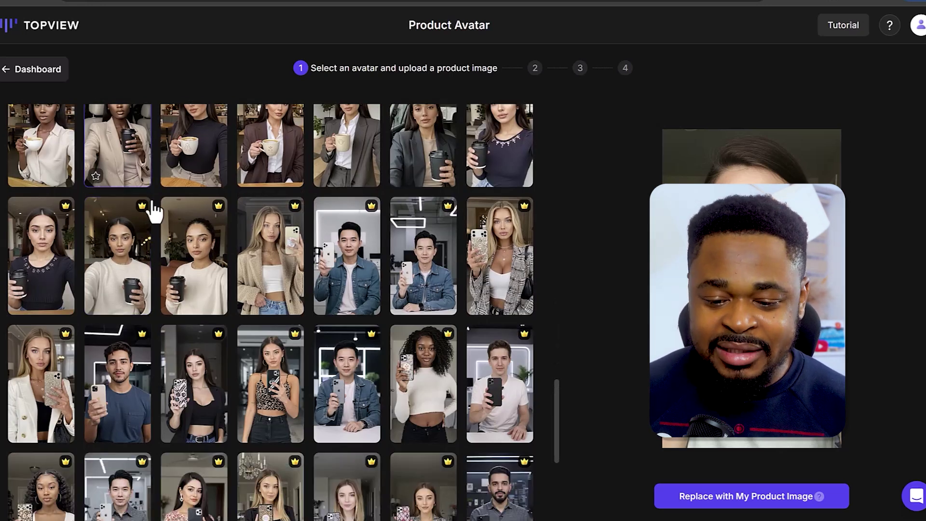
scroll(427, 400, down, 3)
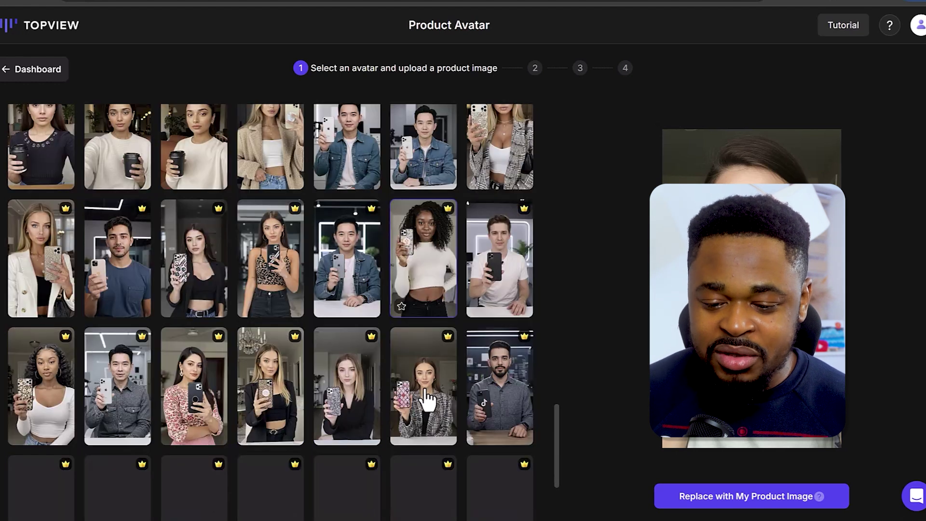
scroll(424, 401, down, 1)
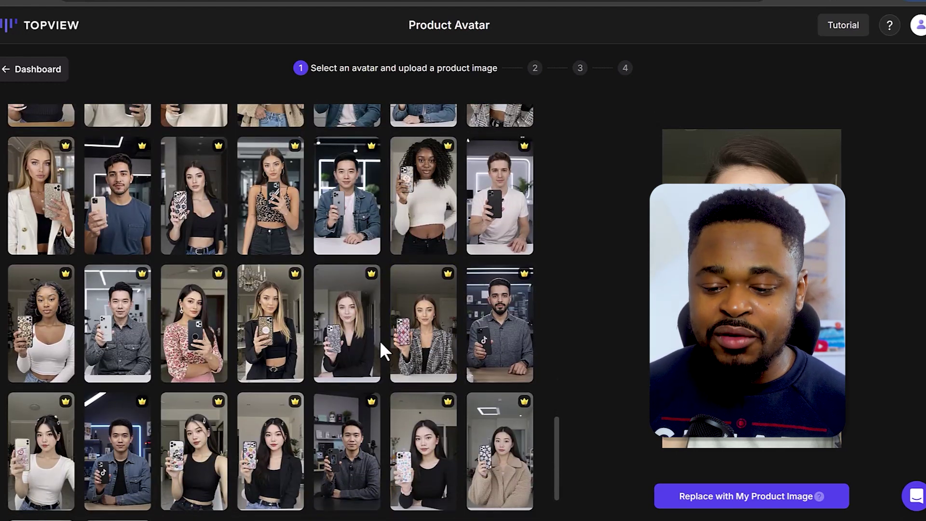
scroll(512, 447, down, 2)
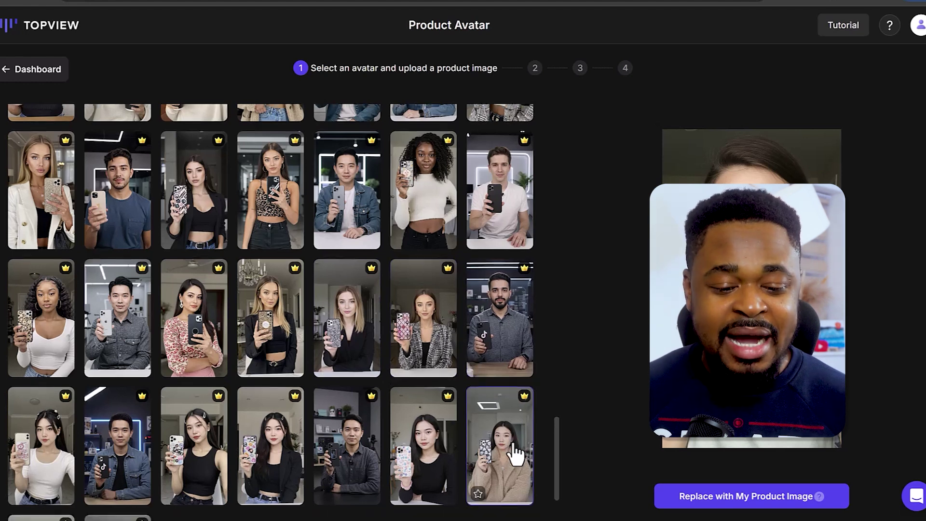
scroll(385, 424, down, 5)
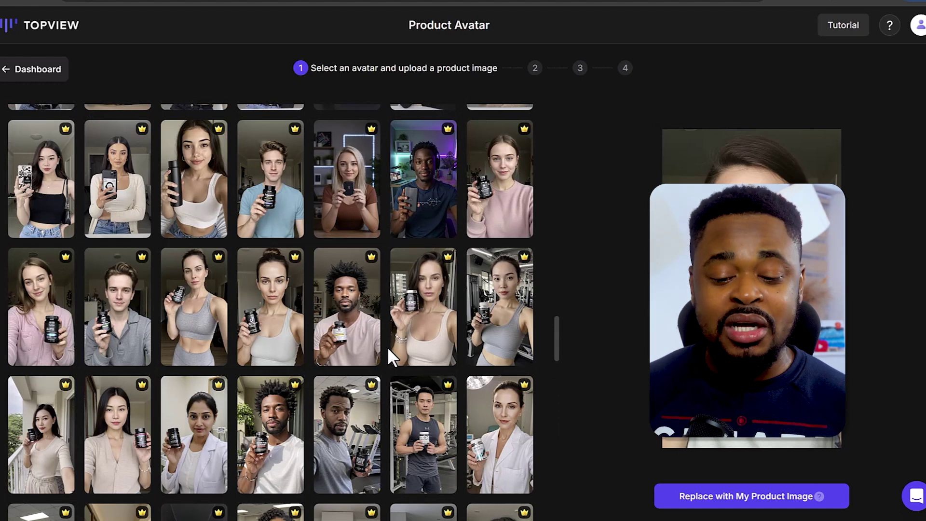
scroll(390, 357, down, 2)
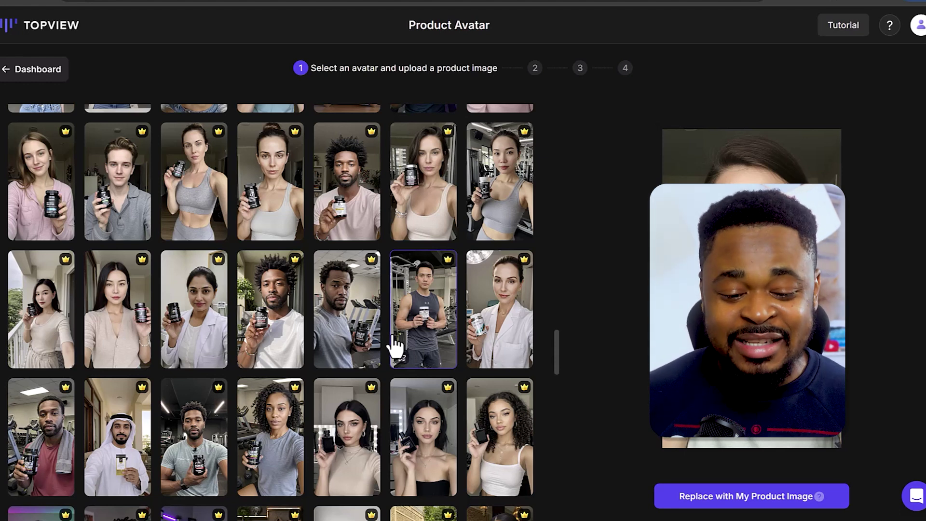
scroll(395, 345, down, 4)
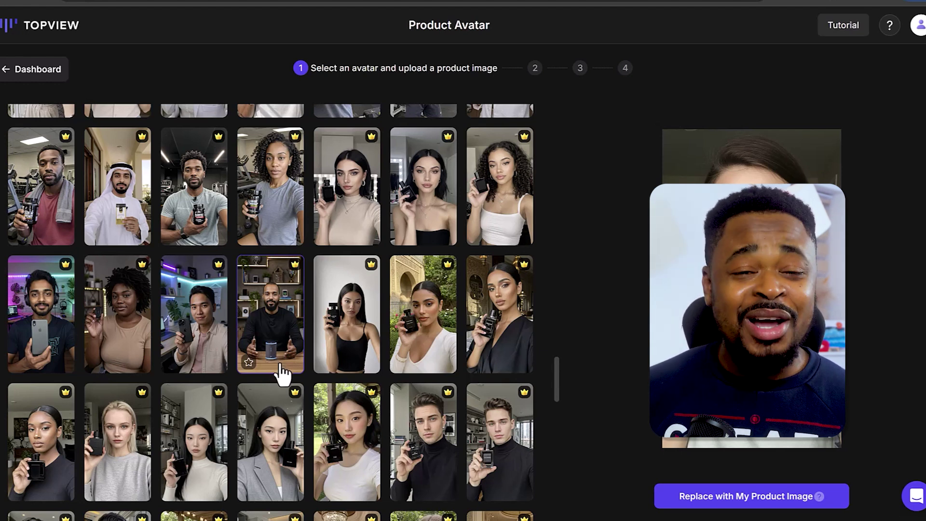
scroll(290, 376, down, 1)
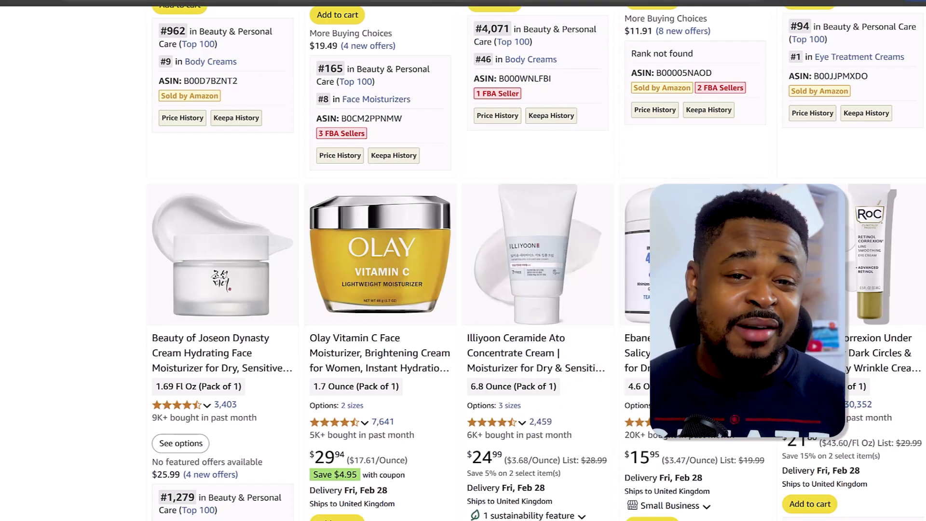
Open the Olay Vitamin C Face Moisturizer, 1.7 Oz product page from Amazon's search results.
mouse_move(410, 274)
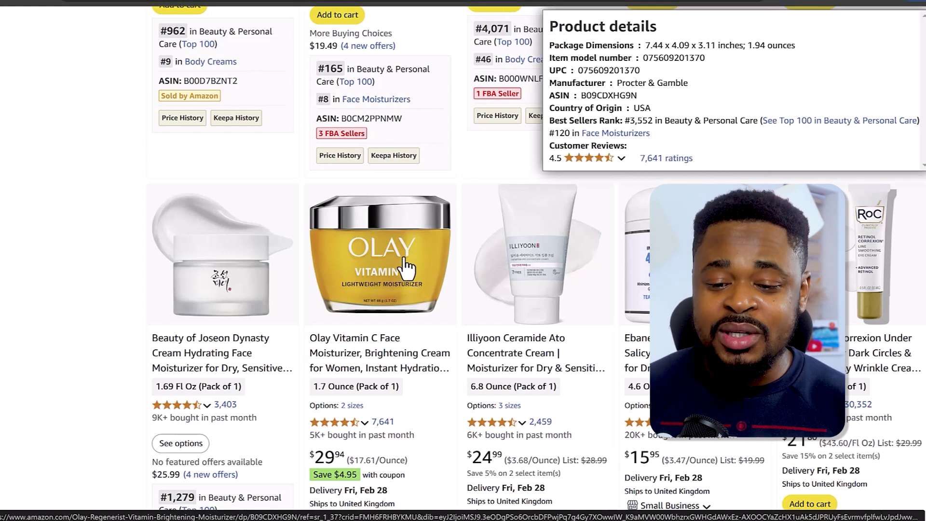
click(406, 262)
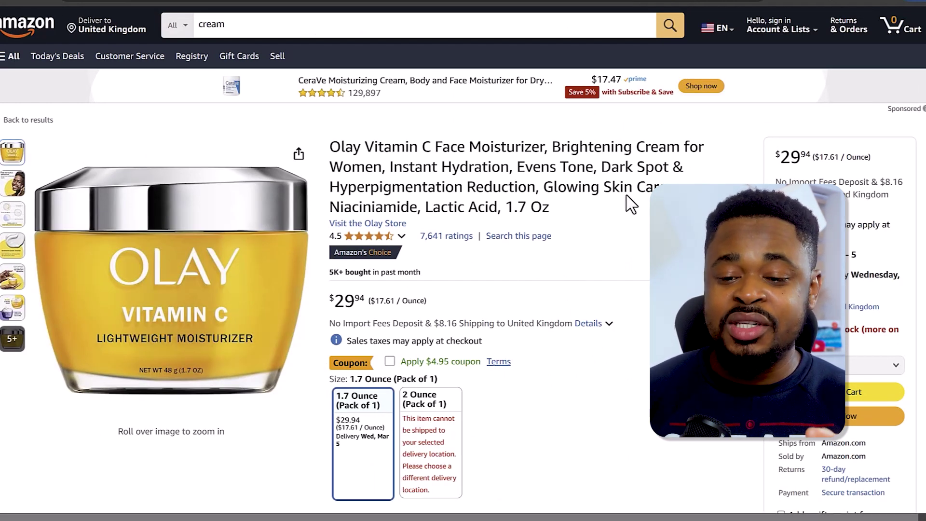
click(348, 204)
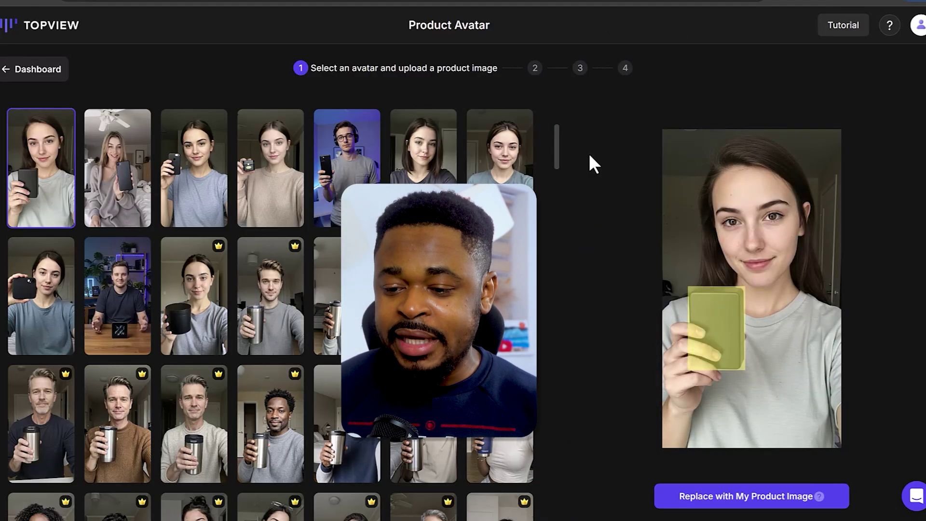
Replace the placeholder with the Olay jar, nudge it into her hand, and confirm the position.
click(745, 501)
mouse_move(707, 309)
mouse_down()
mouse_move(778, 313)
mouse_move(719, 309)
mouse_up()
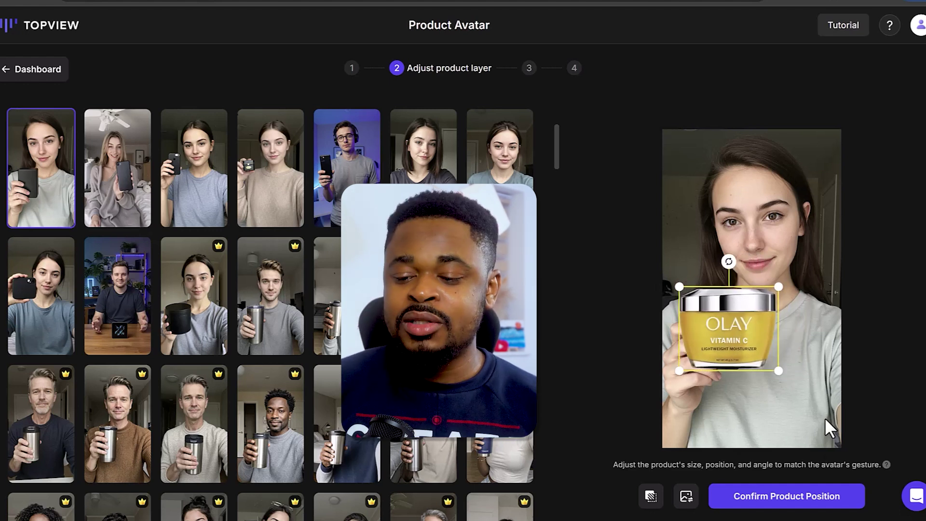
click(775, 501)
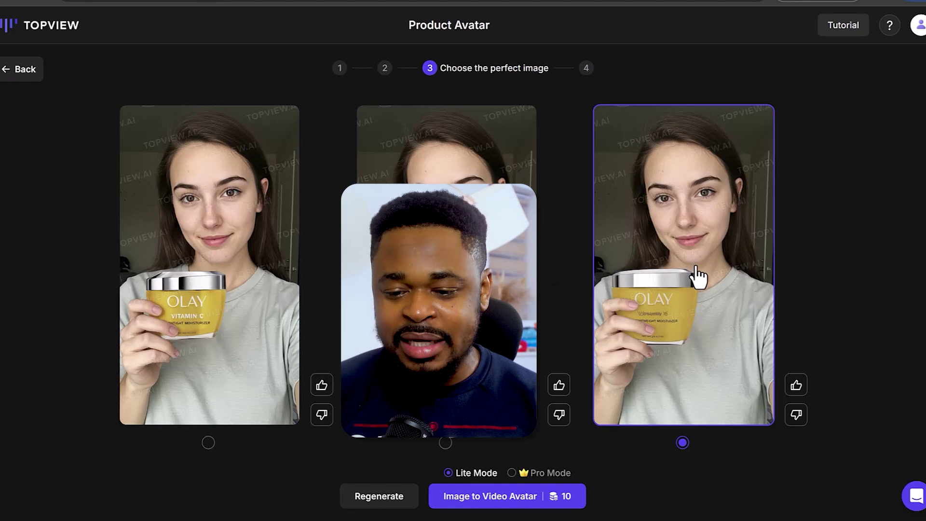
Switch to Pro Mode and turn the chosen image into a 14-second video avatar.
click(512, 474)
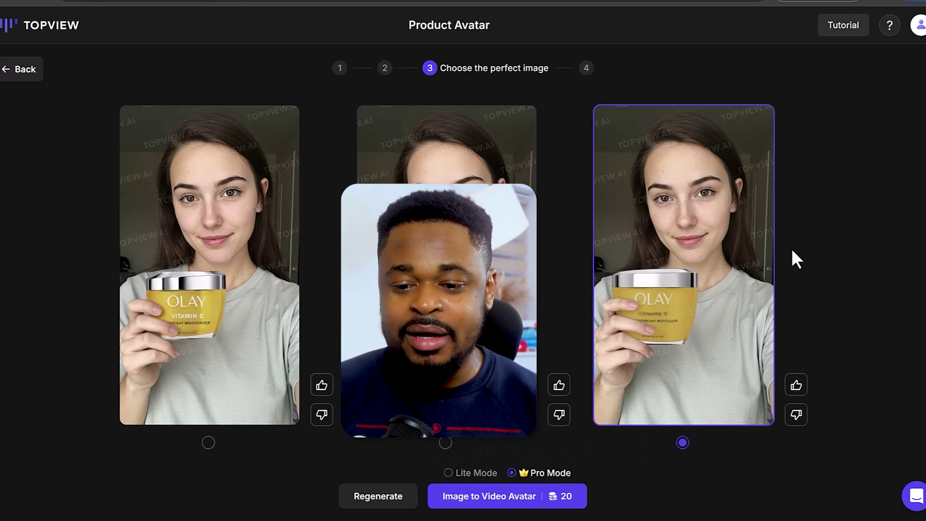
click(504, 497)
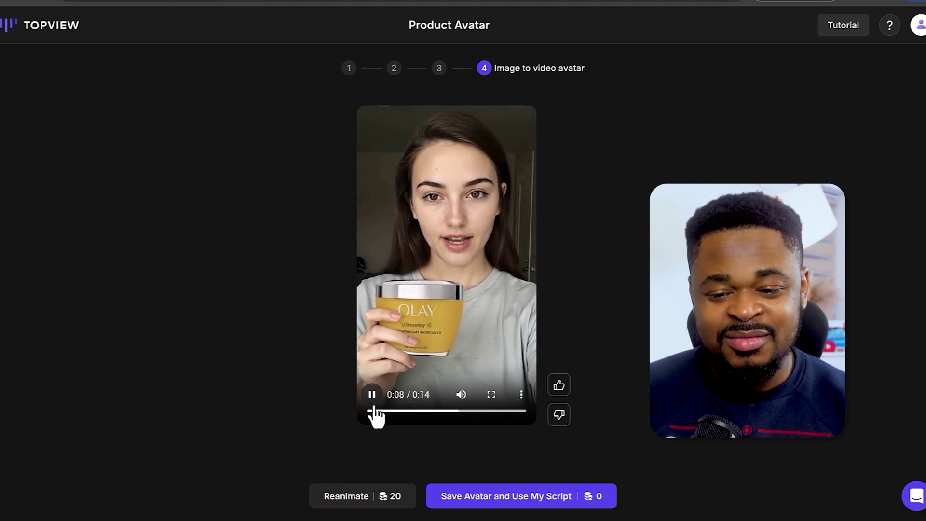
Pause the avatar preview, then save the Olay-holding avatar and go on to Use My Script.
click(428, 347)
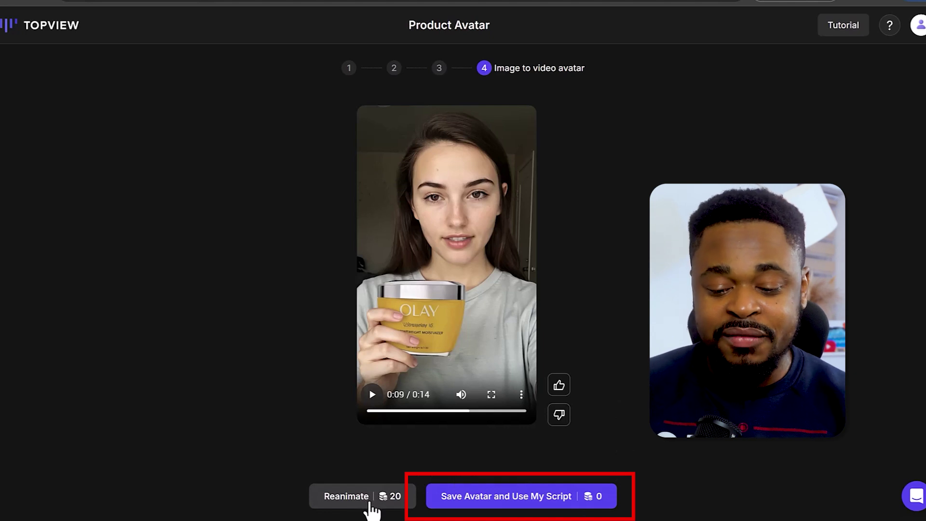
click(529, 502)
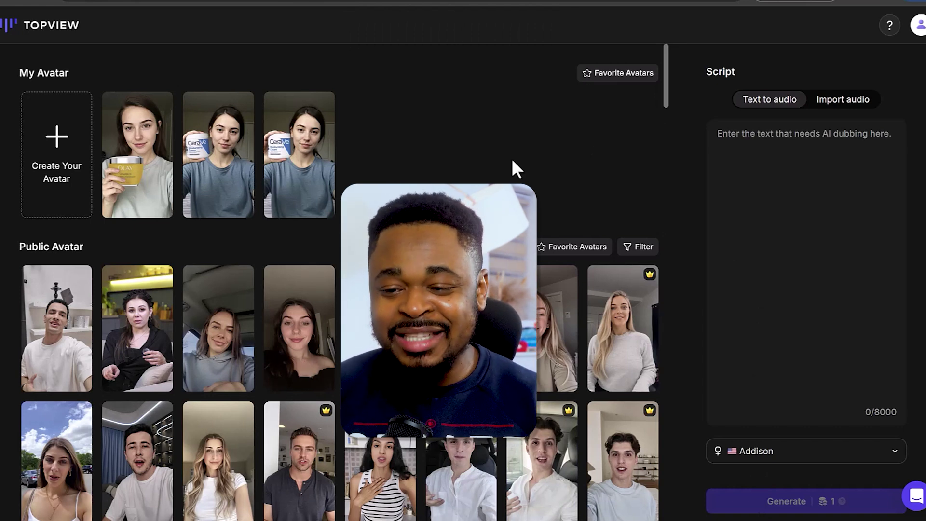
Select the saved Olay avatar under My Avatar and put the cursor in the Script box.
click(150, 165)
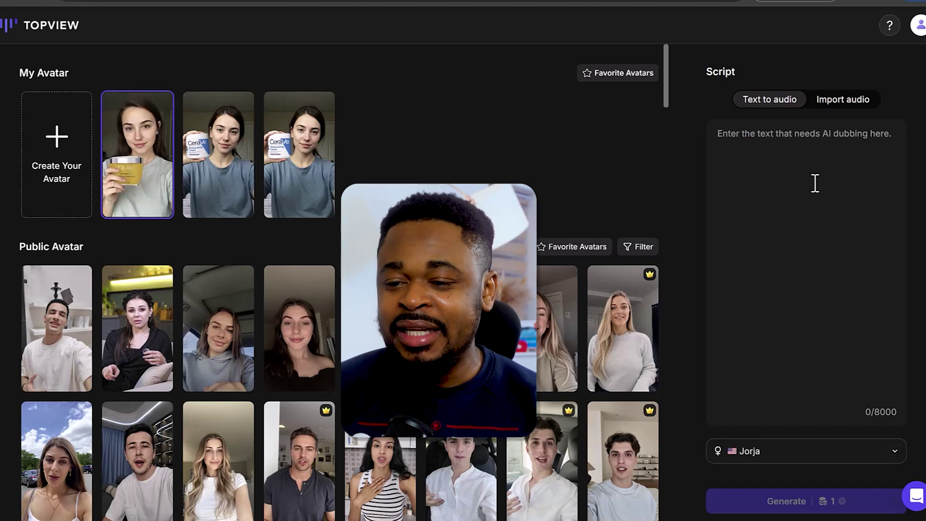
click(795, 150)
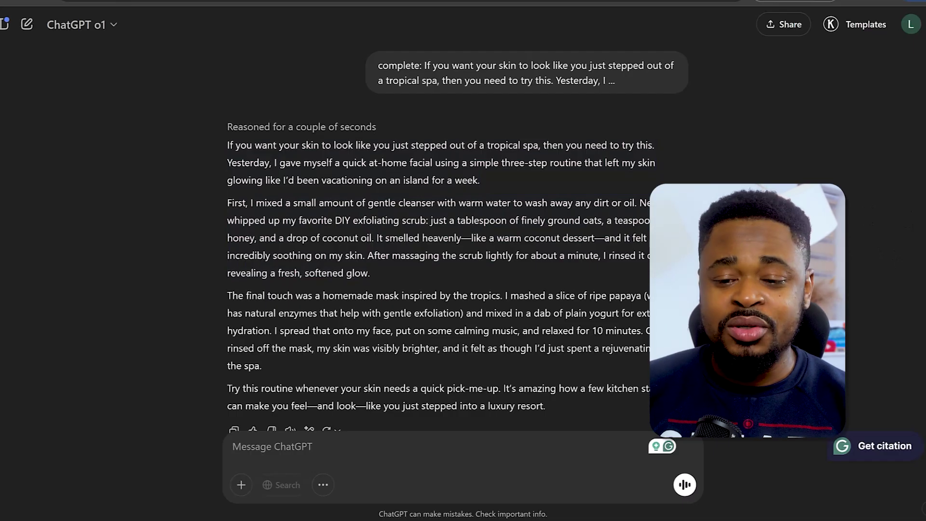
Select the first two paragraphs of ChatGPT's tropical-spa skincare reply.
drag(226, 146, 384, 271)
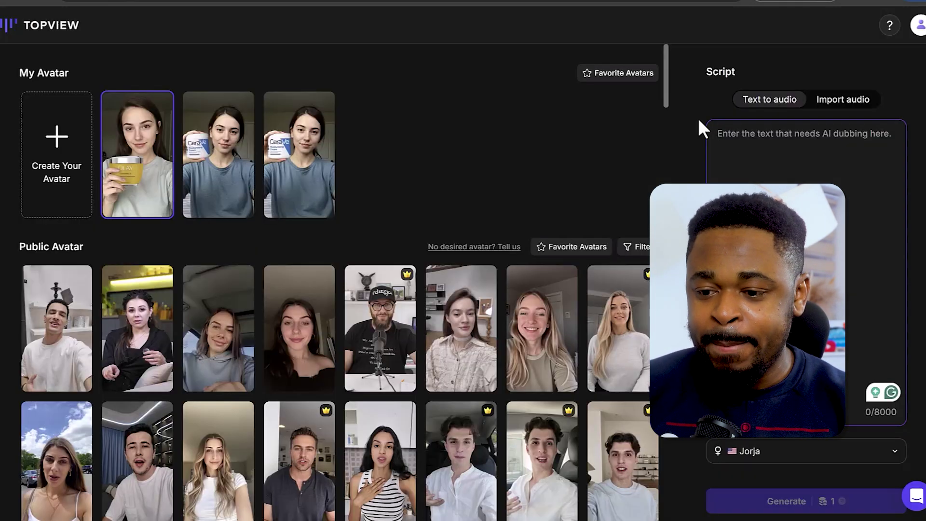
Paste the two spa paragraphs as the script in Text to audio mode and bring up the voice list.
text(If you want your skin to look like you just stepped out of a tropical spa, then you need to try this. Yesterday, I gave myself a quick at-home facial using a simple three-step routine that left my skin glowing like I’d been vacationing on an island for a week.  First, I mixed a small amount of gentle cleanser with warm water to wash away any dirt or oil. Next, I whipped up my favorite DIY exfoliating scrub: just a tablespoon of finely ground oats, a teaspoon of honey, and a drop of coconut oil. It smelled heavenly—like a warm coconut dessert—and it felt incredibly soothing on my skin. After massaging the scrub lightly for about a minute, I rinsed it off, revealing a fresh, softened glow.)
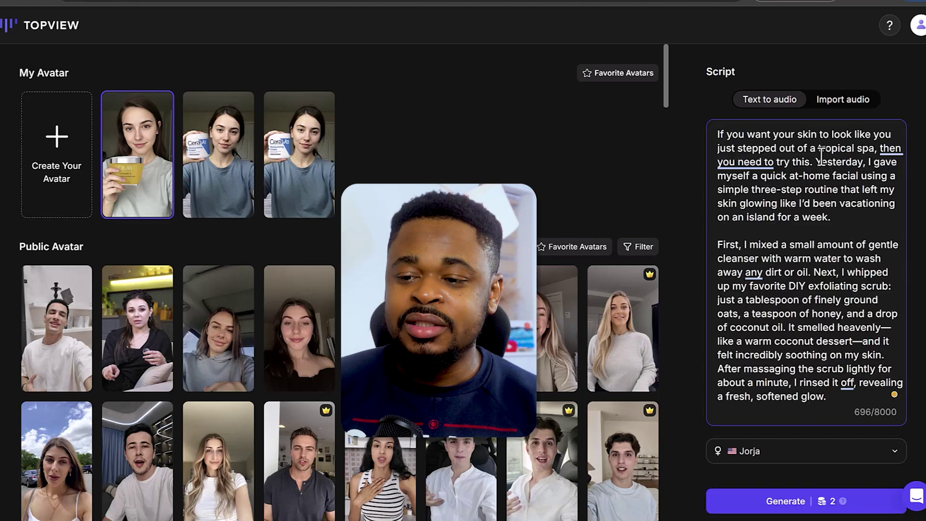
click(845, 108)
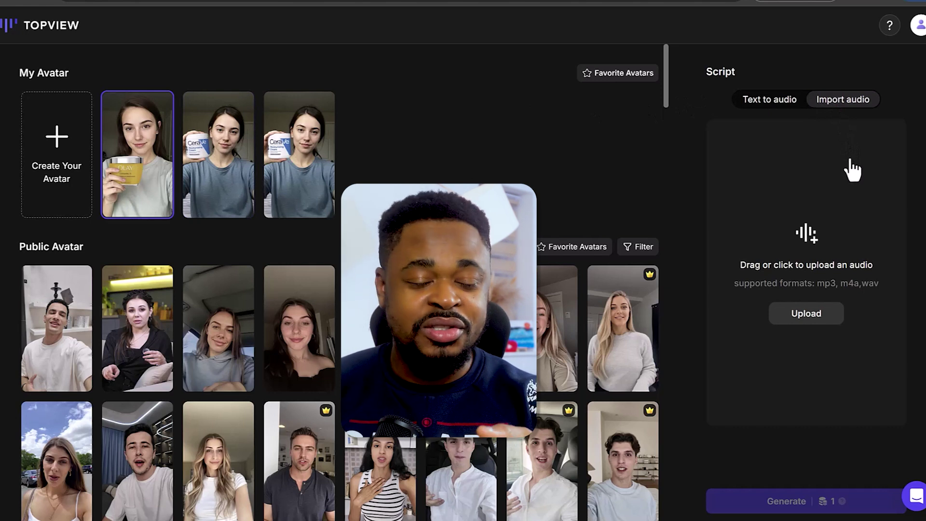
click(778, 102)
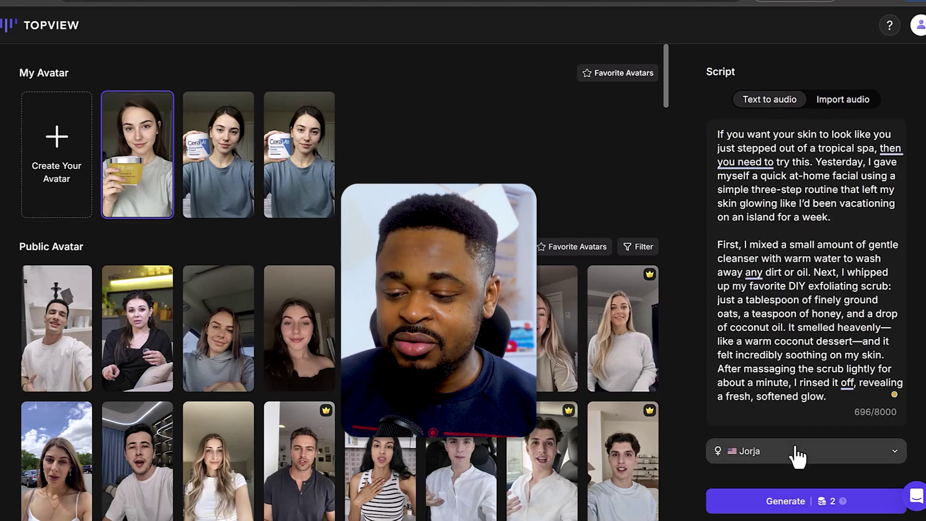
click(796, 451)
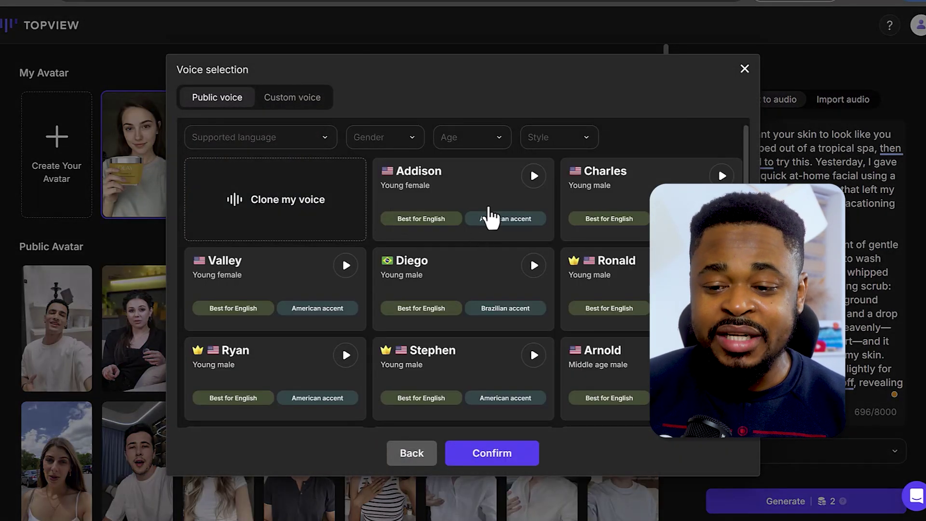
Choose Nora, the young female American voice, and confirm it as the script voice.
scroll(457, 314, down, 5)
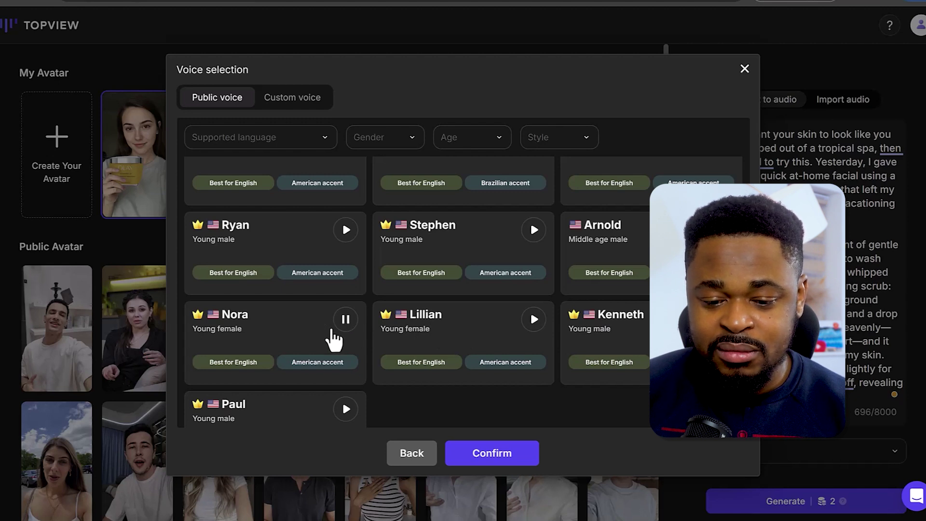
click(294, 337)
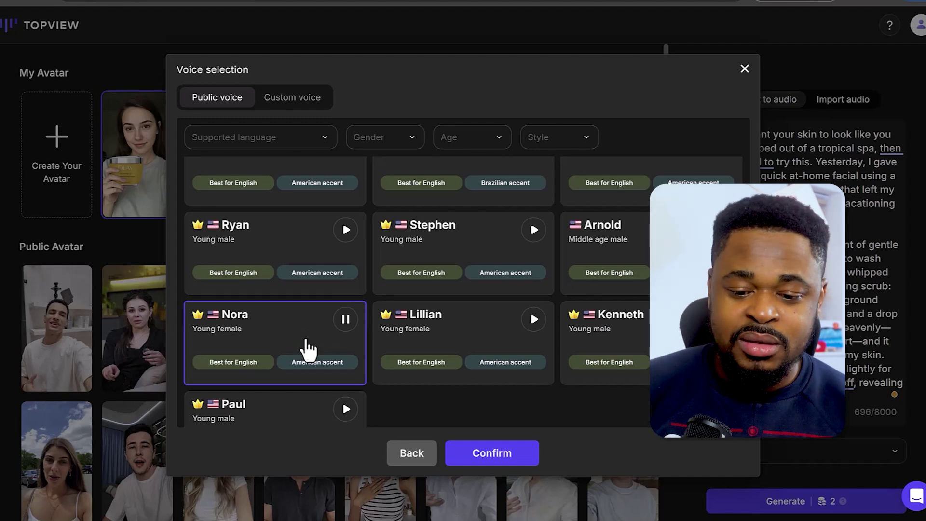
click(481, 461)
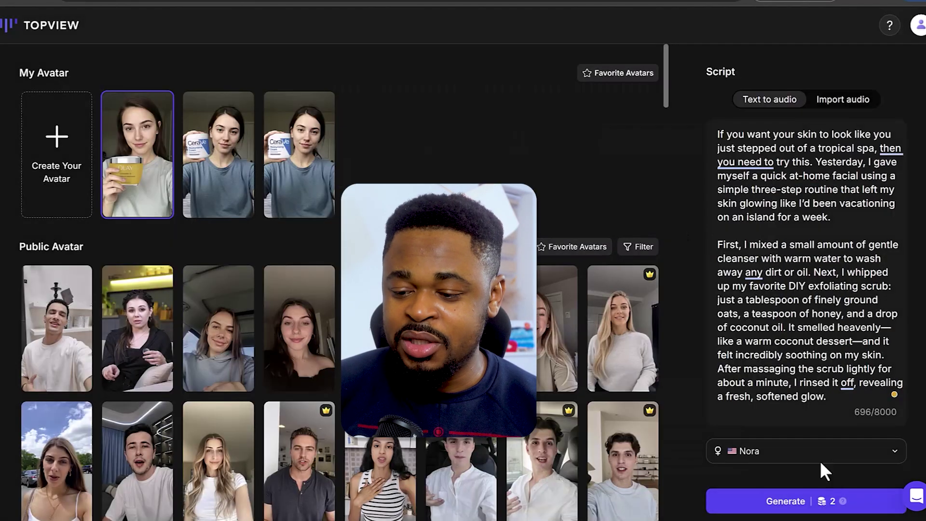
Generate the avatar video and export it at 1080P under the filename 'Vid 1'.
click(797, 507)
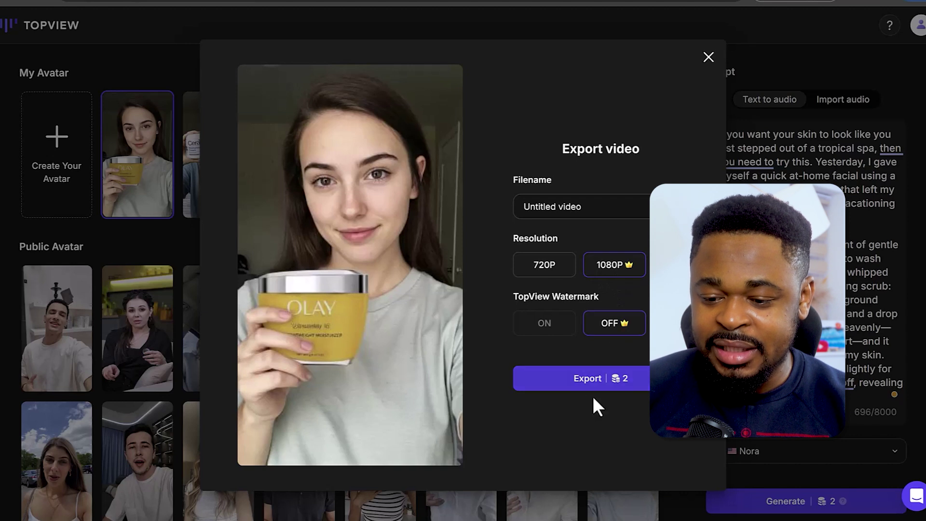
drag(593, 207, 500, 205)
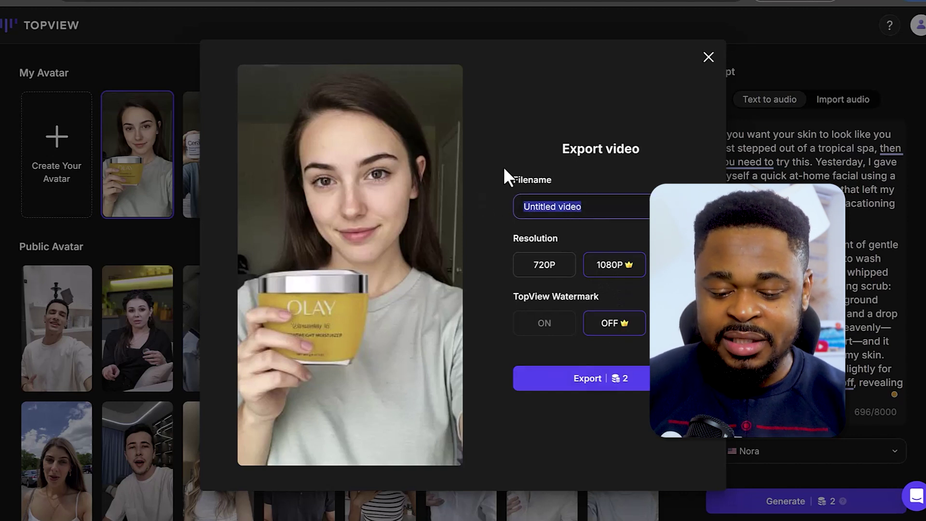
text(Vid 1)
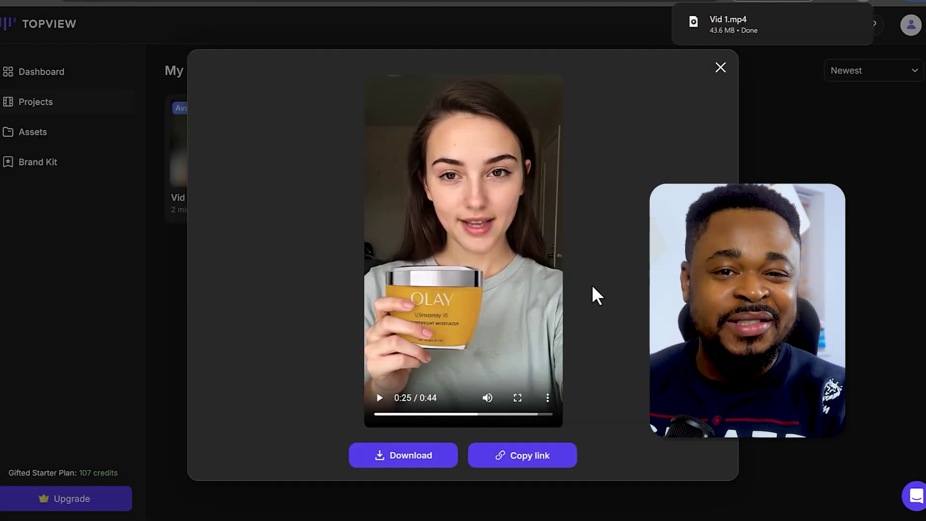
Play and pause the Vid 1 preview, then close it to return to My projects.
key(space)
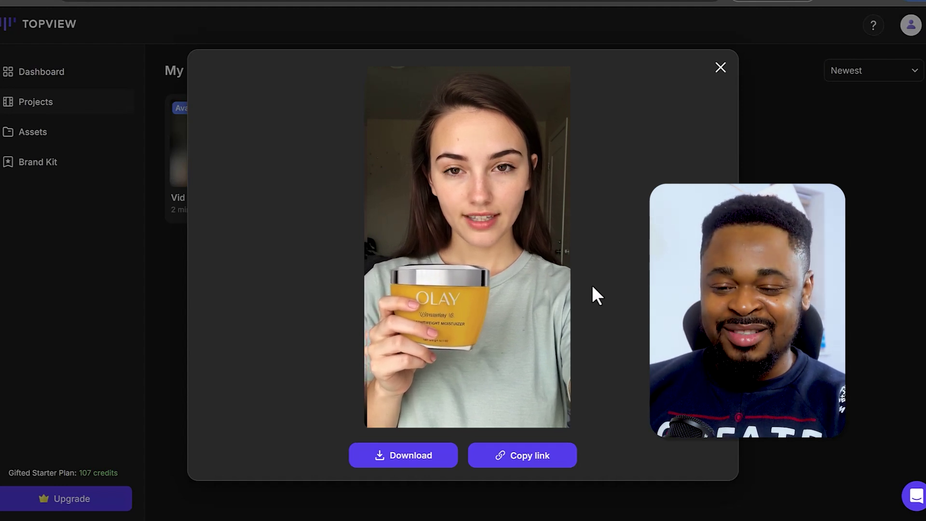
click(720, 68)
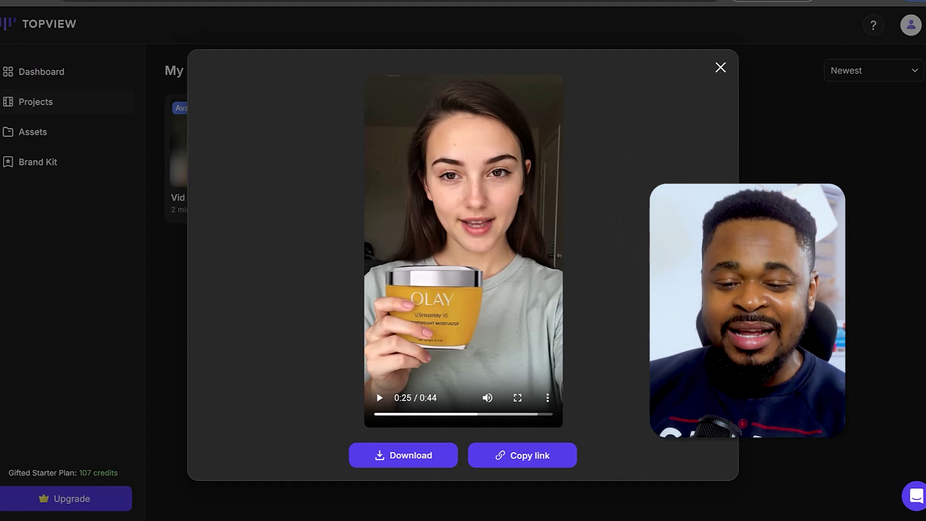
click(2, 270)
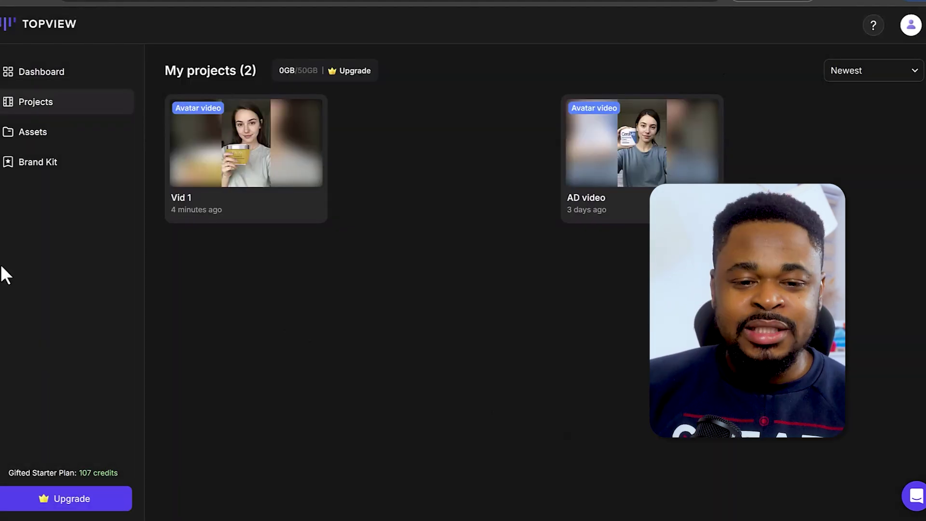
From the Dashboard, paste the Olay Vitamin C Amazon product link and create a video from it.
click(64, 73)
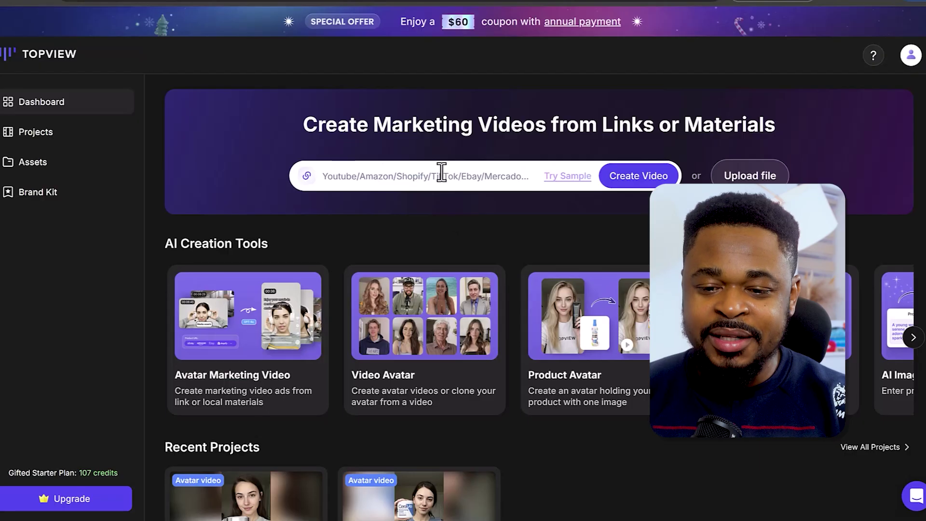
click(442, 174)
key(ctrl+v)
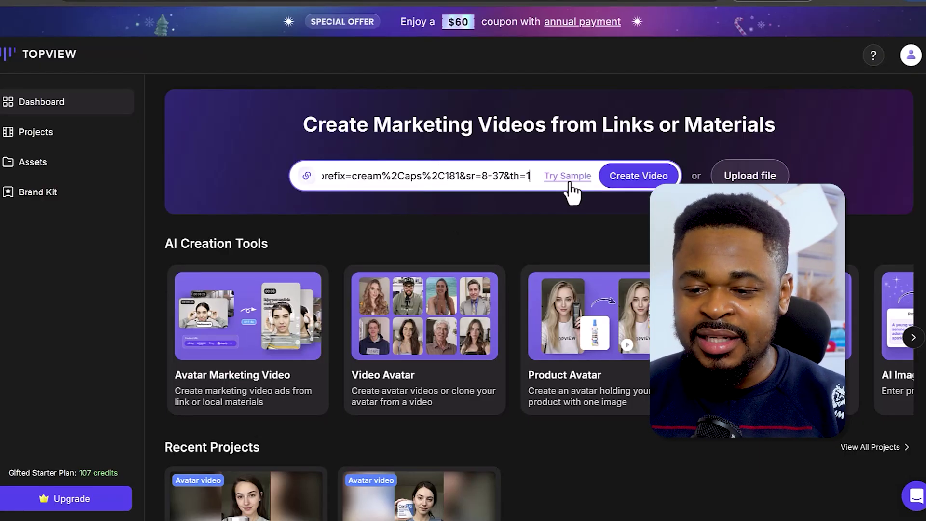
click(626, 177)
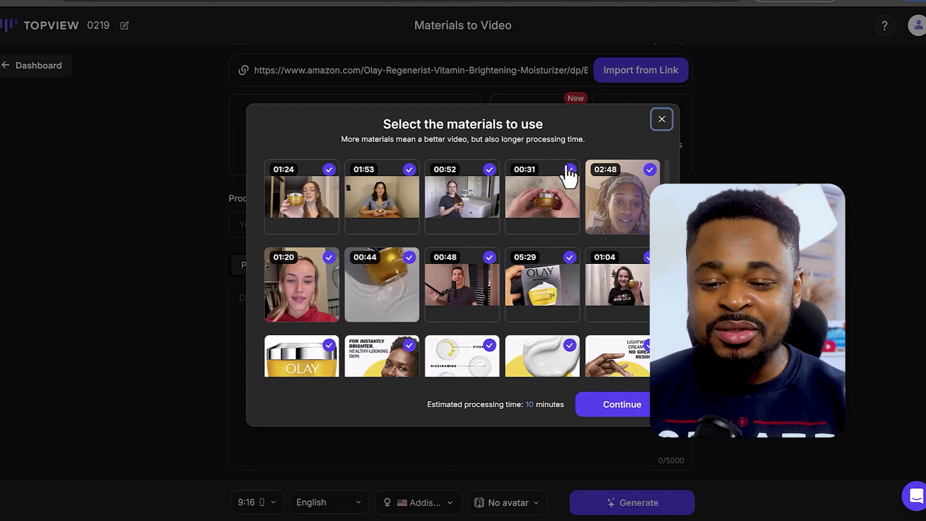
Exclude eight review clips (00:48, 01:04, 02:48, 00:31, 00:52, 01:53, 01:24, 01:20) from the materials.
scroll(431, 292, down, 3)
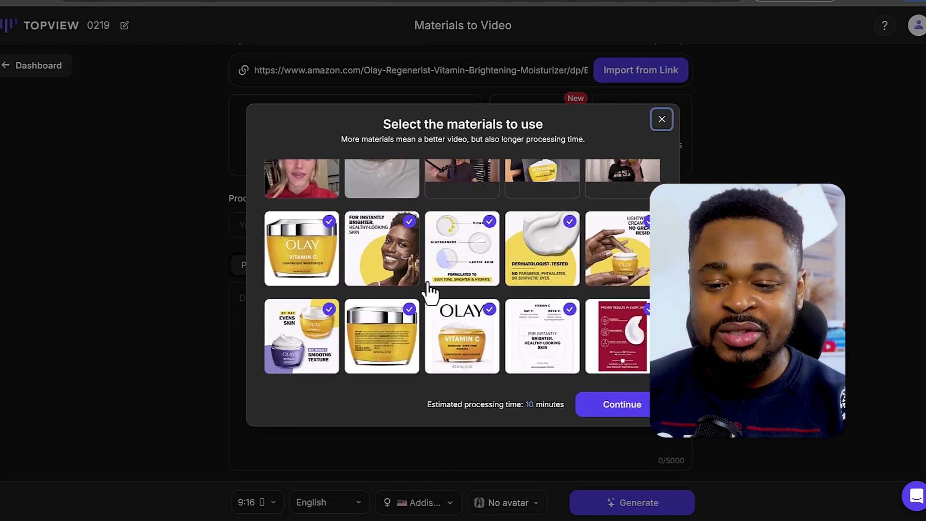
scroll(431, 293, up, 3)
scroll(505, 265, down, 5)
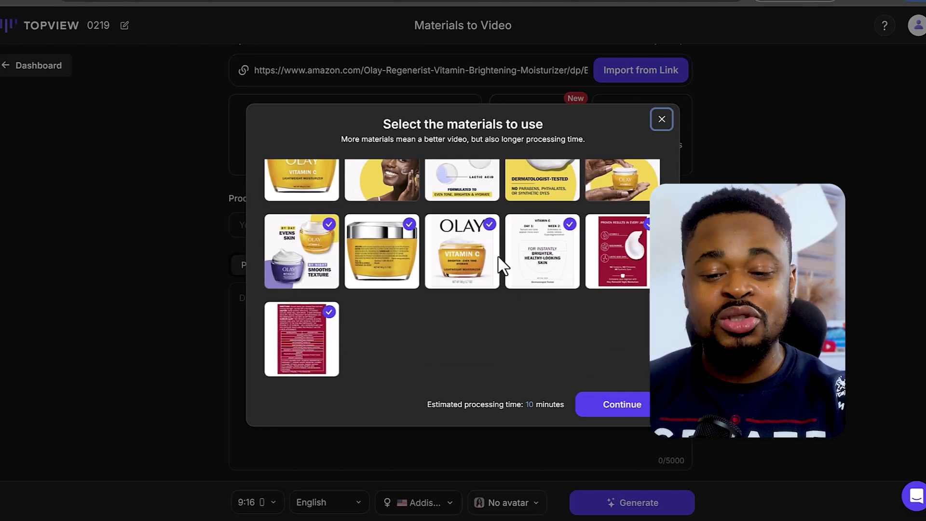
scroll(501, 268, up, 5)
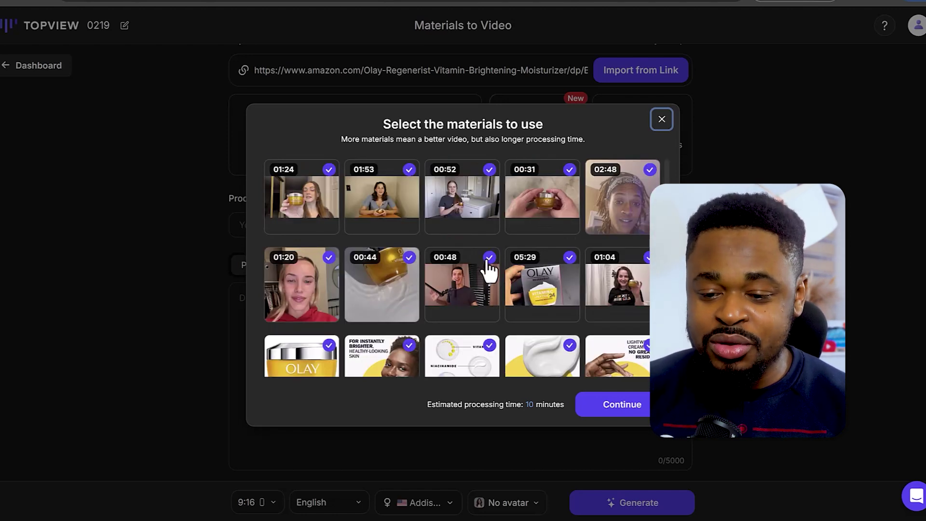
click(489, 259)
click(647, 257)
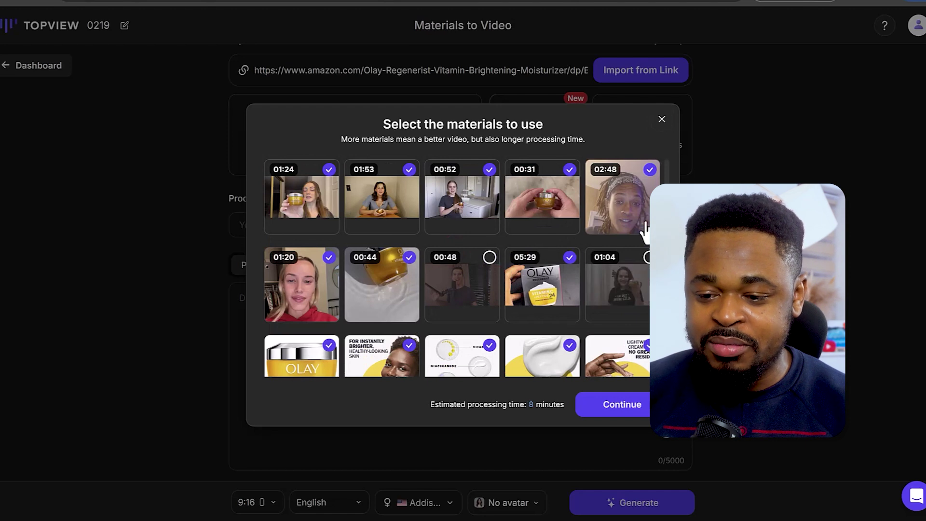
click(650, 170)
click(570, 169)
click(489, 170)
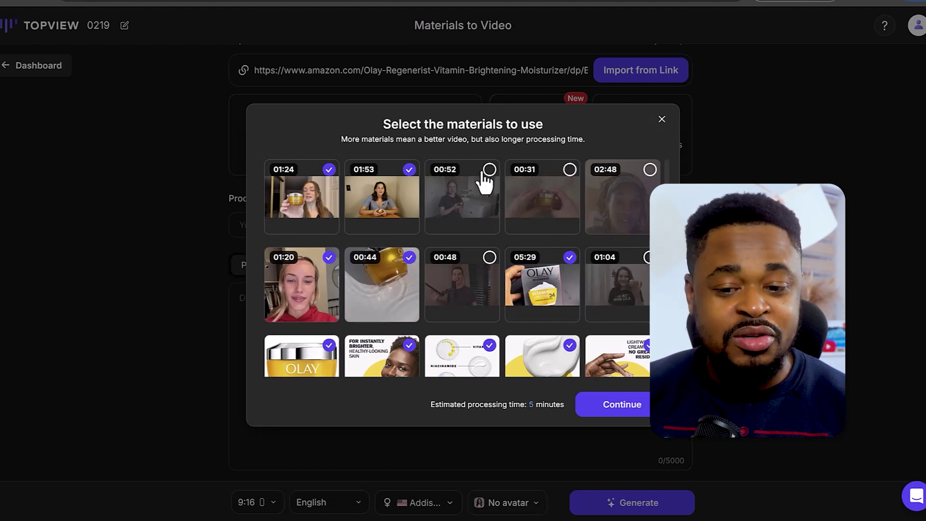
click(409, 170)
click(329, 171)
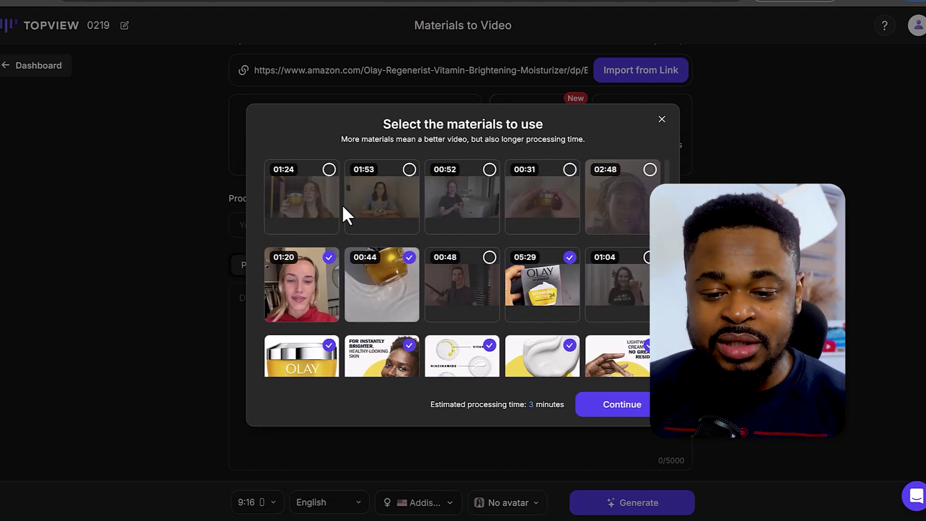
click(330, 258)
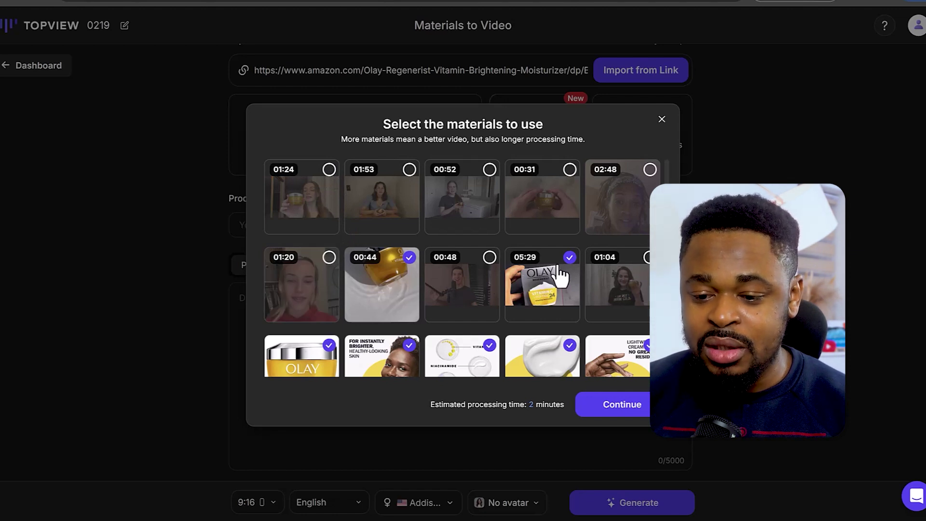
Continue with the remaining materials to load the product name and details.
scroll(491, 289, down, 3)
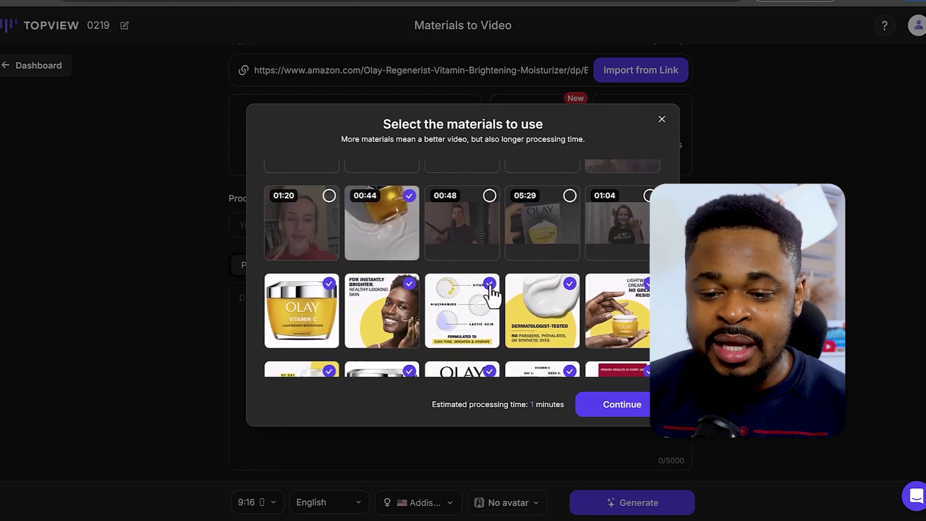
click(624, 407)
scroll(483, 333, down, 7)
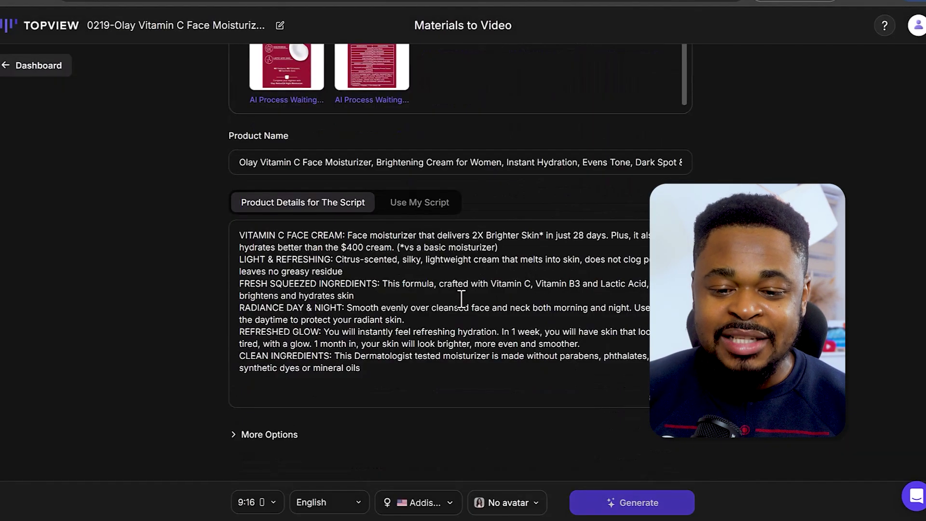
Review the product name and details text, keep the 9:16 portrait aspect ratio, and open the avatar choices.
shift+click(331, 304)
click(308, 162)
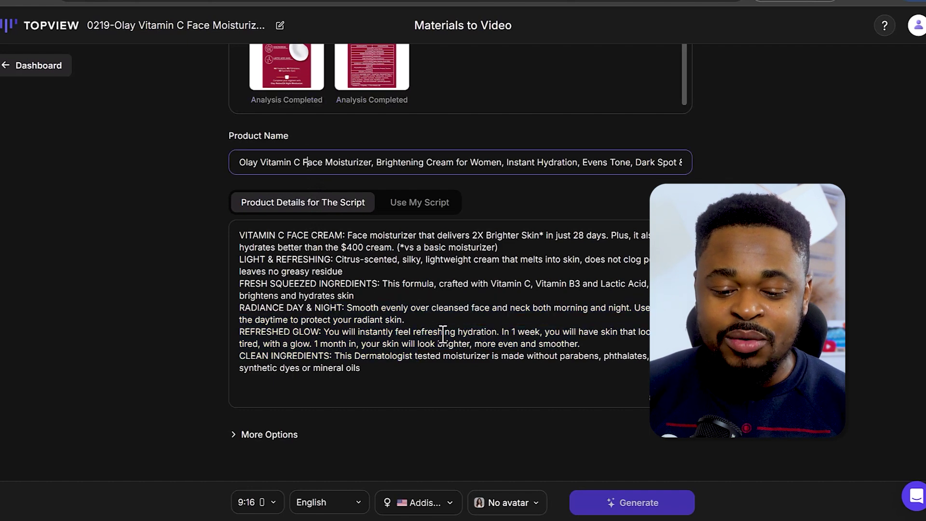
click(269, 502)
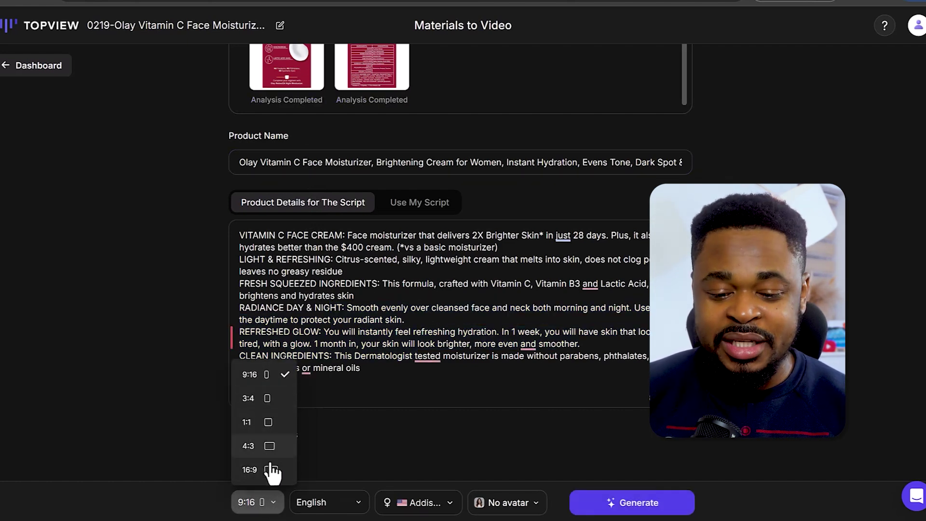
click(339, 456)
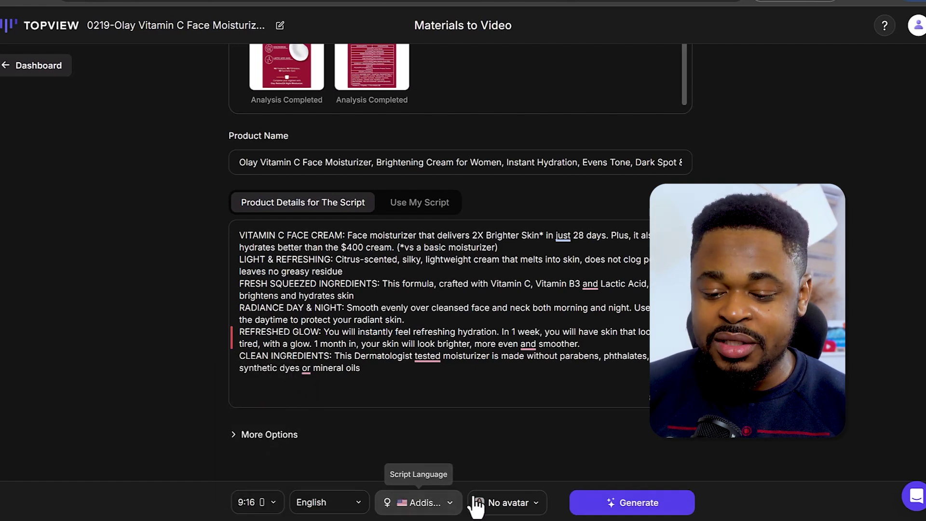
click(507, 502)
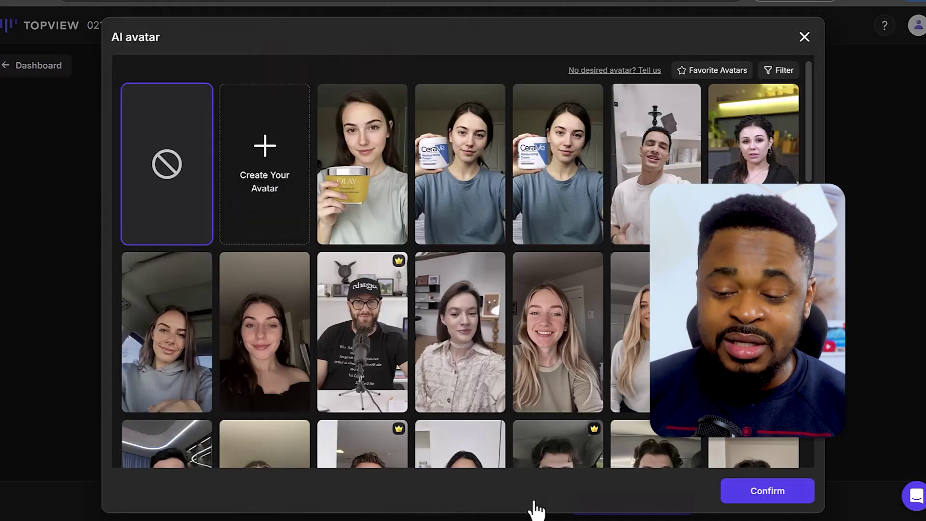
Choose the Ariea avatar, the woman in a grey hoodie, with the Victoria voice.
click(667, 177)
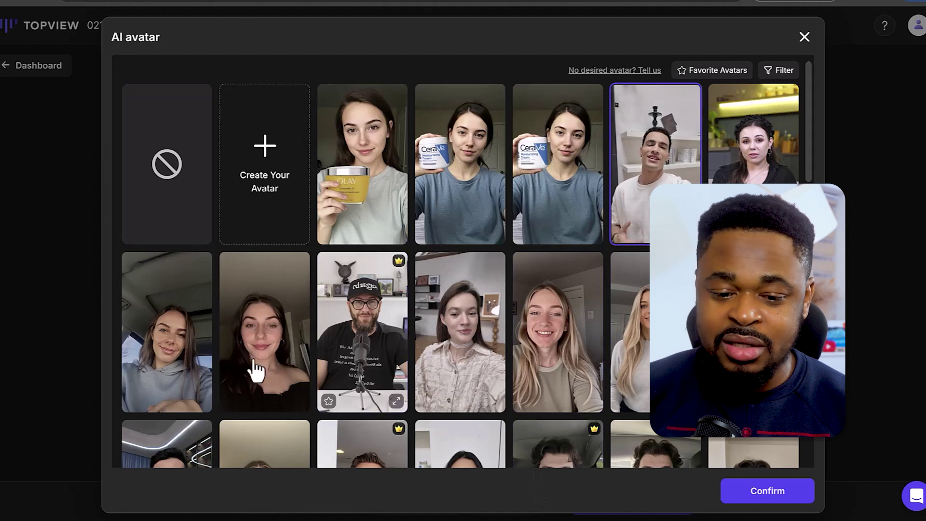
click(180, 366)
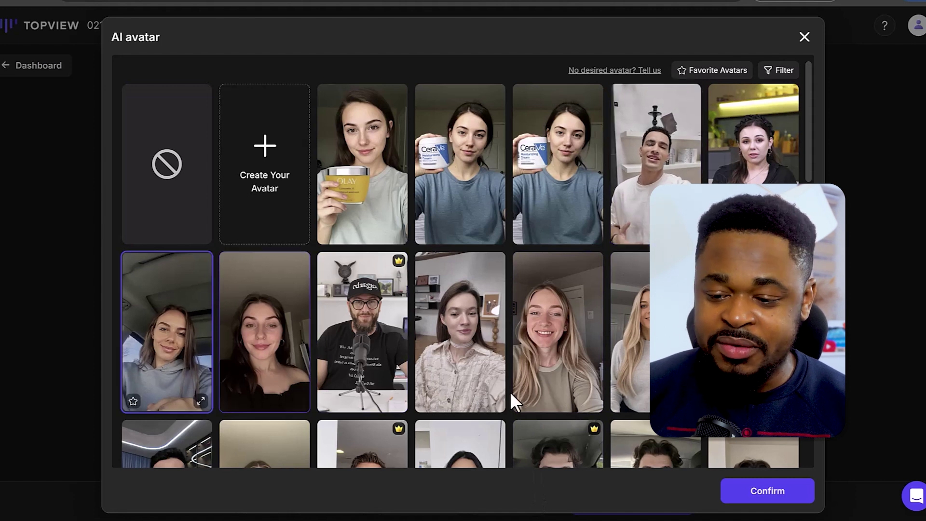
click(764, 497)
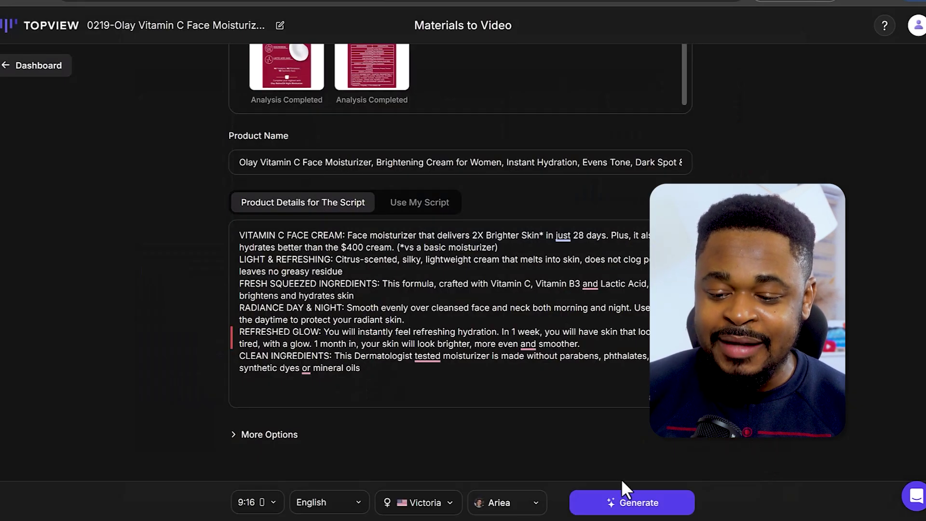